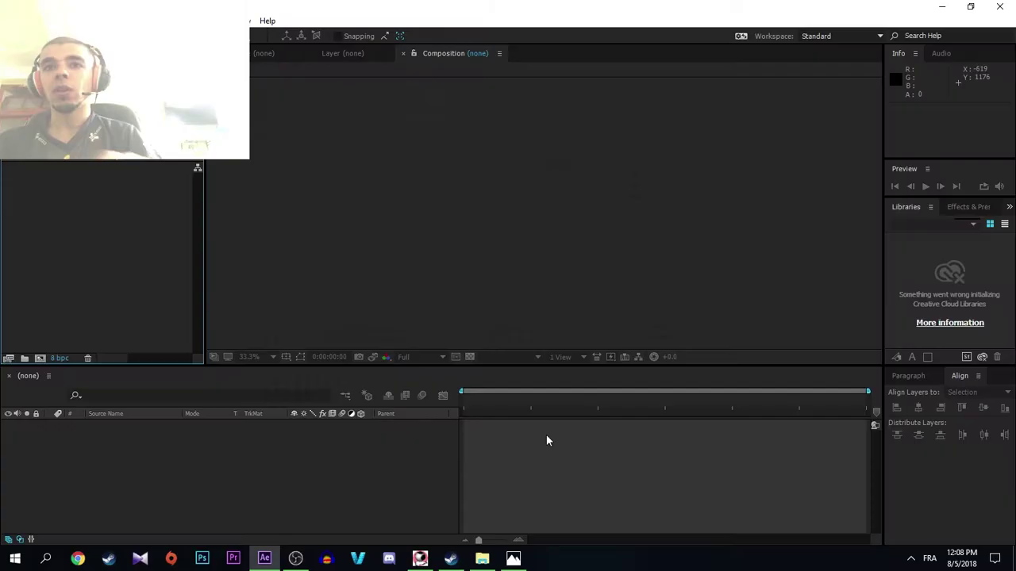
# - Check the hidden tray icons, then bring After Effects forward to reveal the '1 file is missing' warning
pyautogui.click(911, 559)
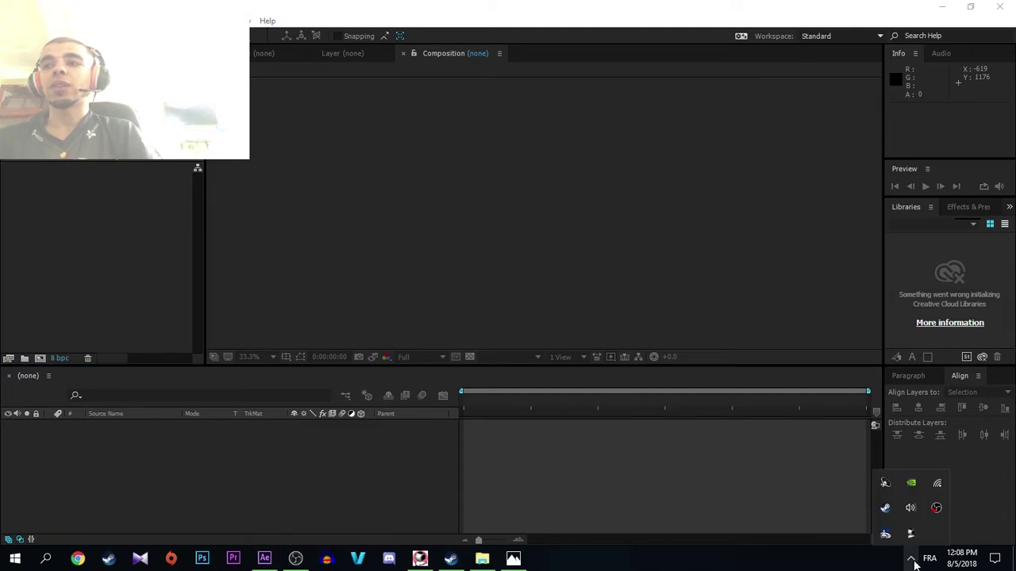
pyautogui.click(912, 561)
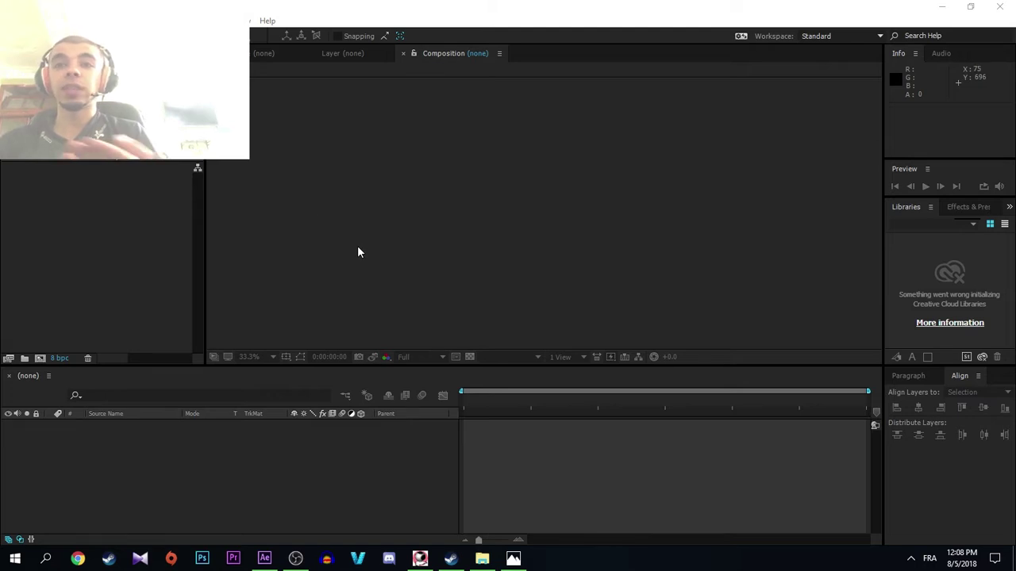
pyautogui.click(514, 560)
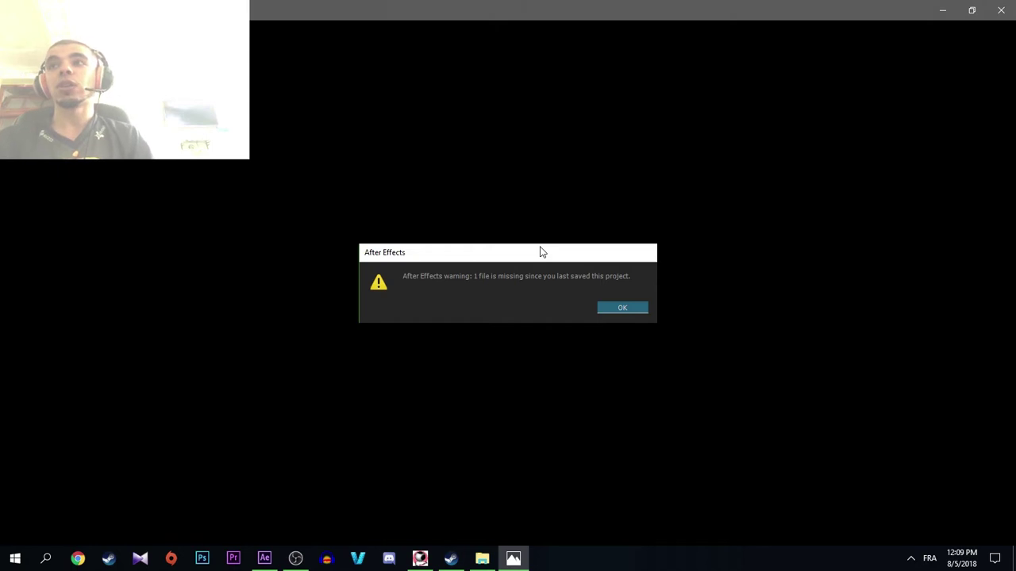
# - Dismiss the missing-file warning and bring up the My Editing Acc folder window
pyautogui.press('Return')
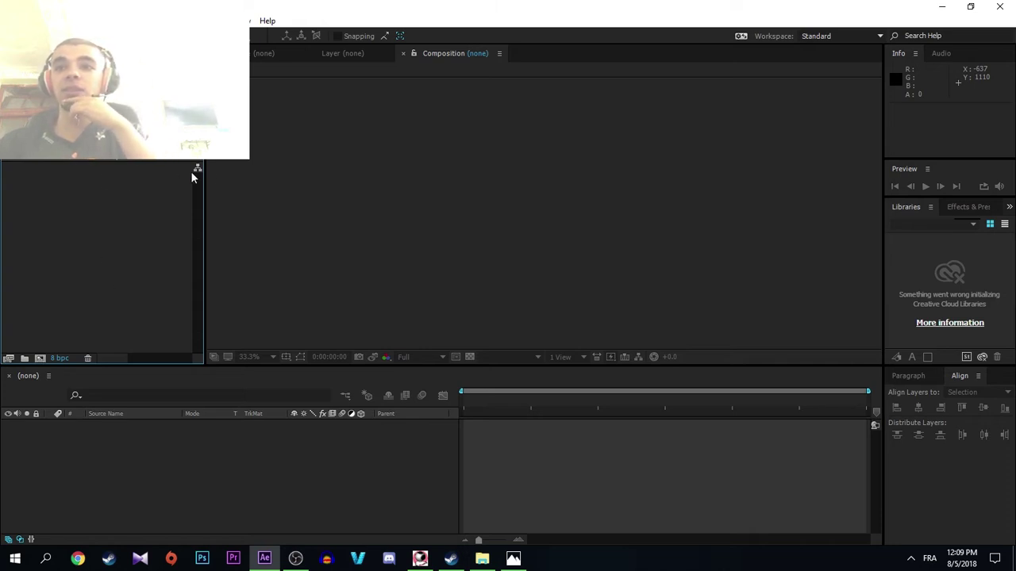
pyautogui.click(484, 562)
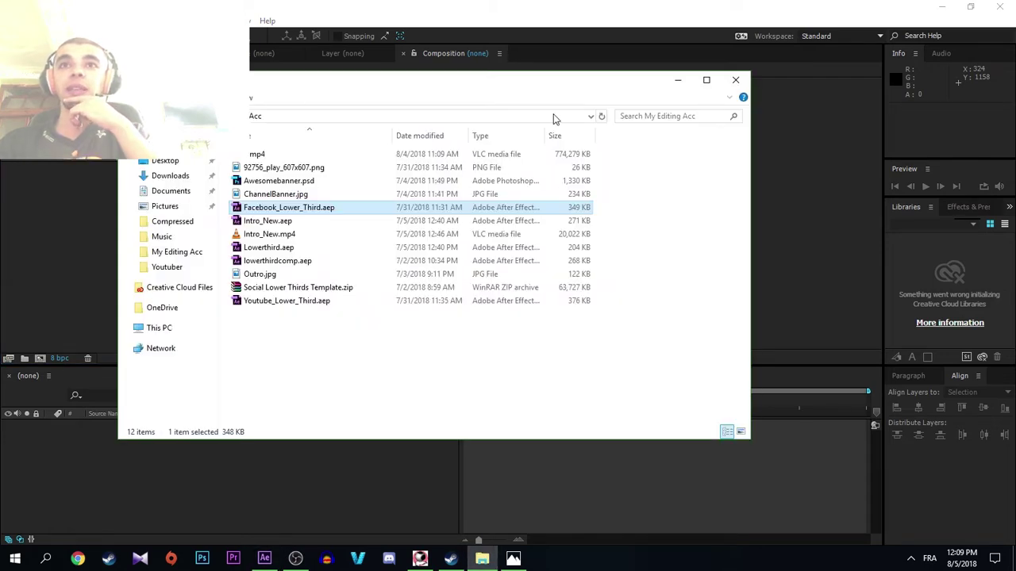
# - Drag Facebook_Lower_Third.aep from My Editing Acc into the After Effects Project panel
pyautogui.moveTo(438, 87); pyautogui.dragTo(610, 91)
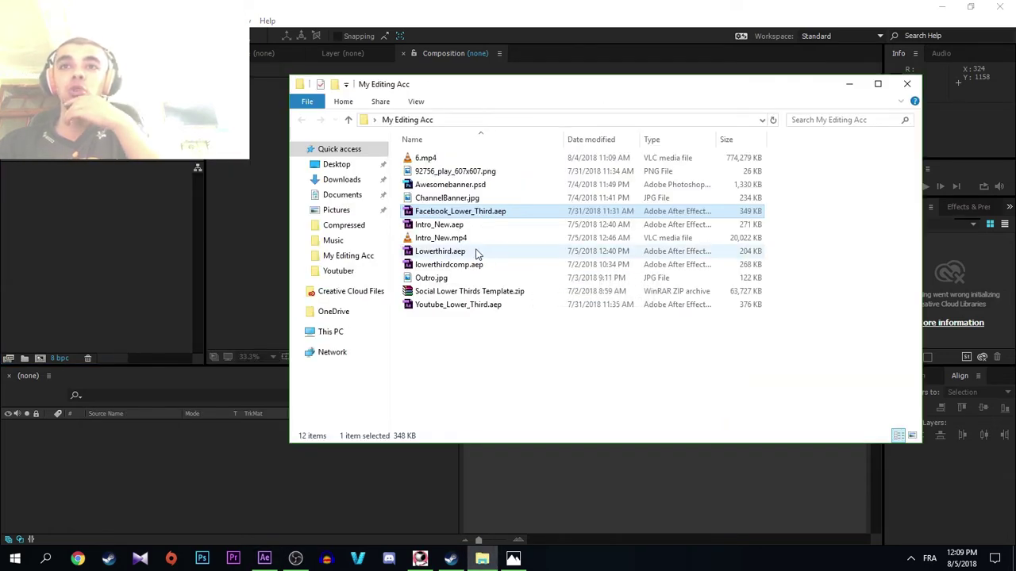
pyautogui.moveTo(461, 211); pyautogui.dragTo(109, 223)
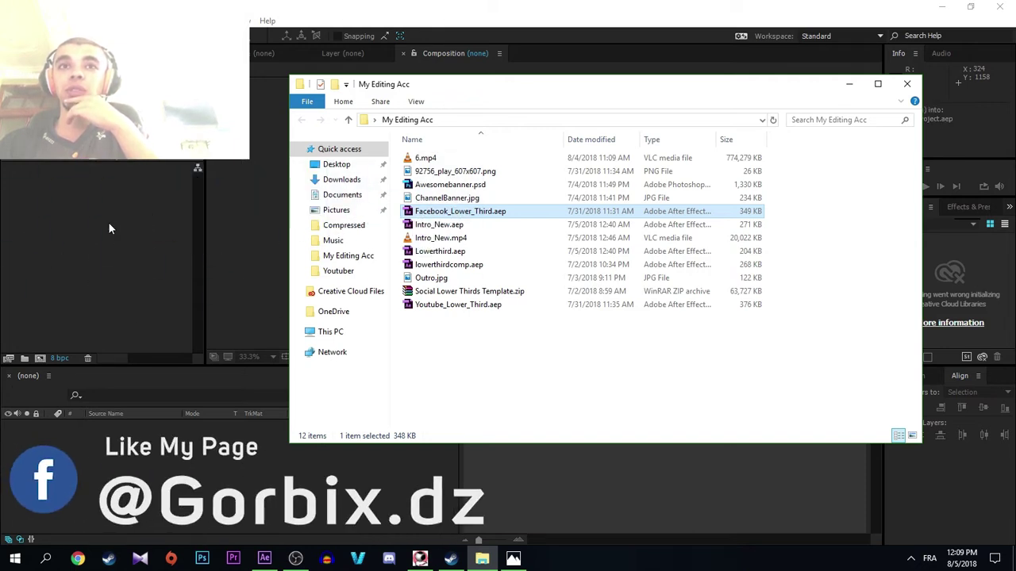
pyautogui.click(849, 84)
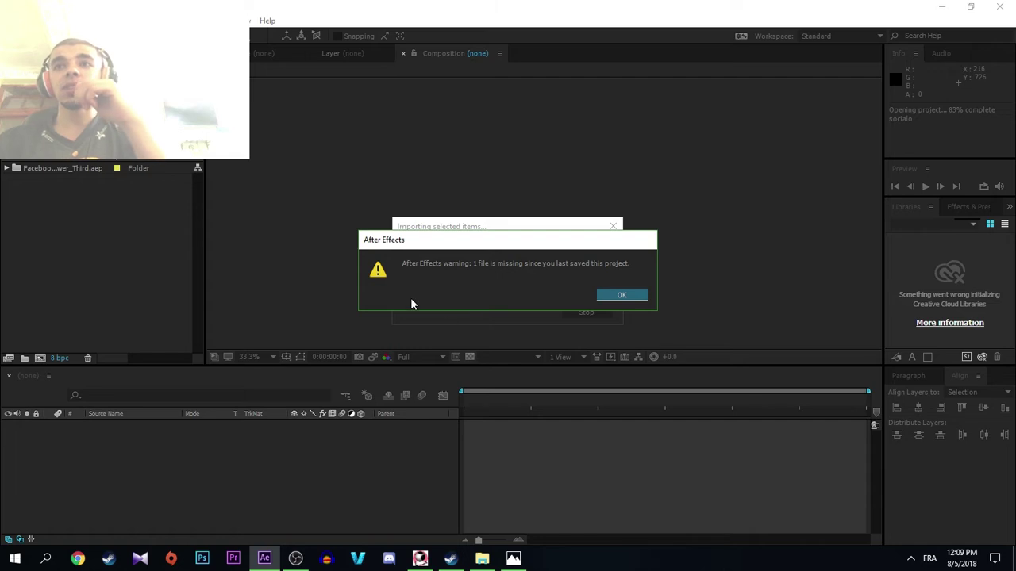
# - Accept the missing-file warning so the Facebook_Lower_Third.aep import completes
pyautogui.click(618, 297)
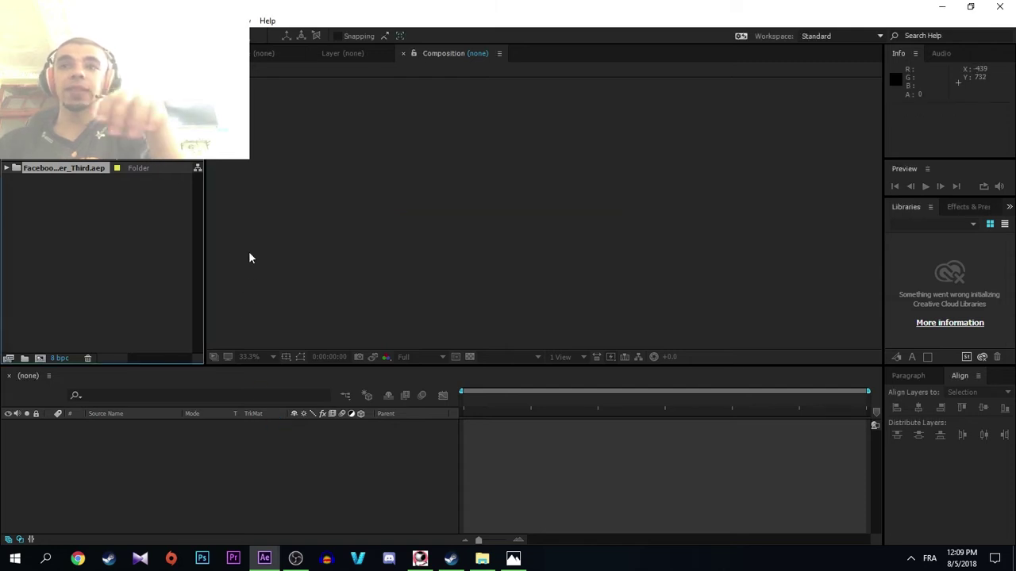
# - Expand the imported folder and inspect the missing logo PNG, Facebook_logo and facebook-512 Precomp items
pyautogui.doubleClick(35, 168)
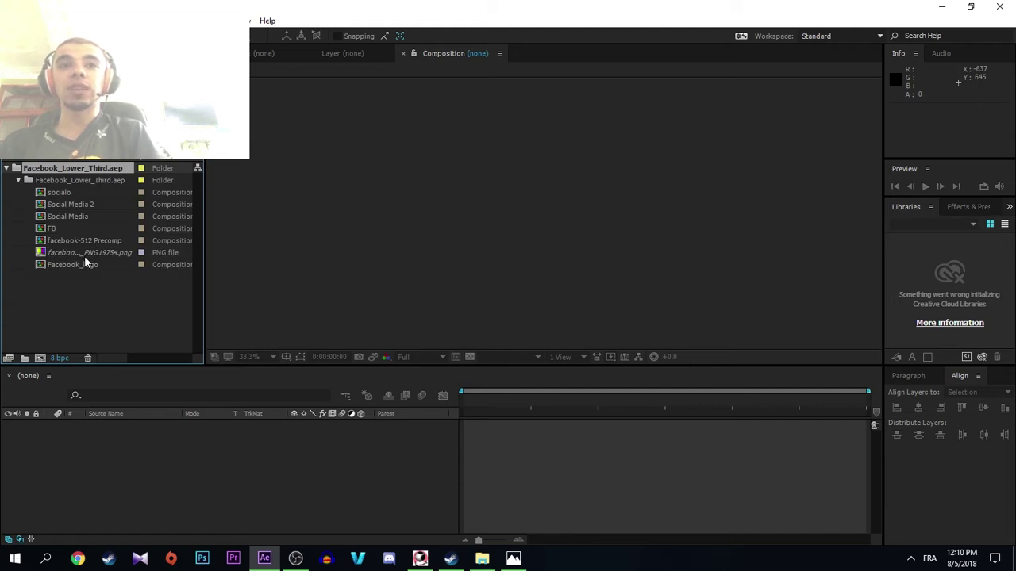
pyautogui.click(52, 253)
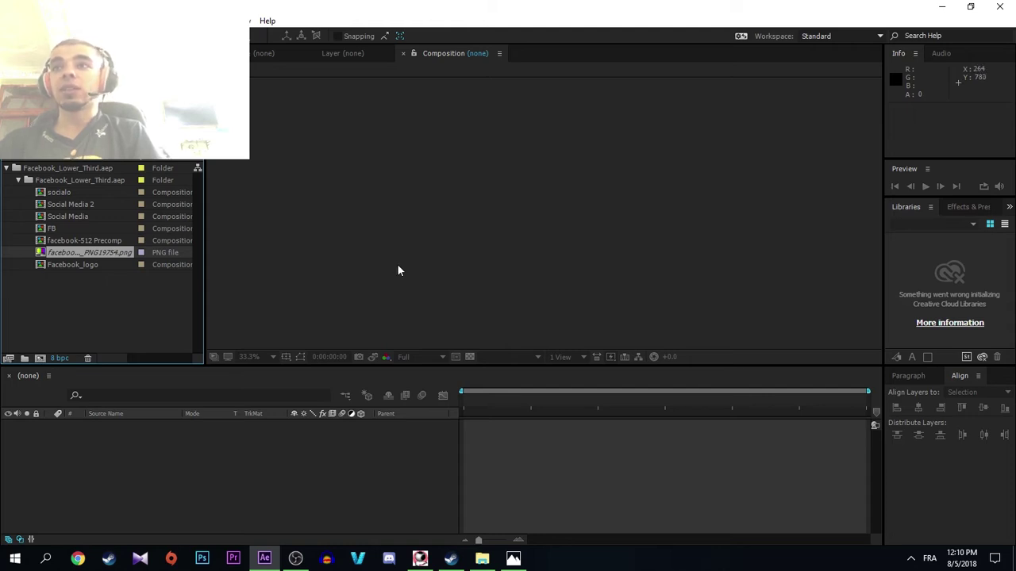
pyautogui.click(84, 264)
pyautogui.click(87, 239)
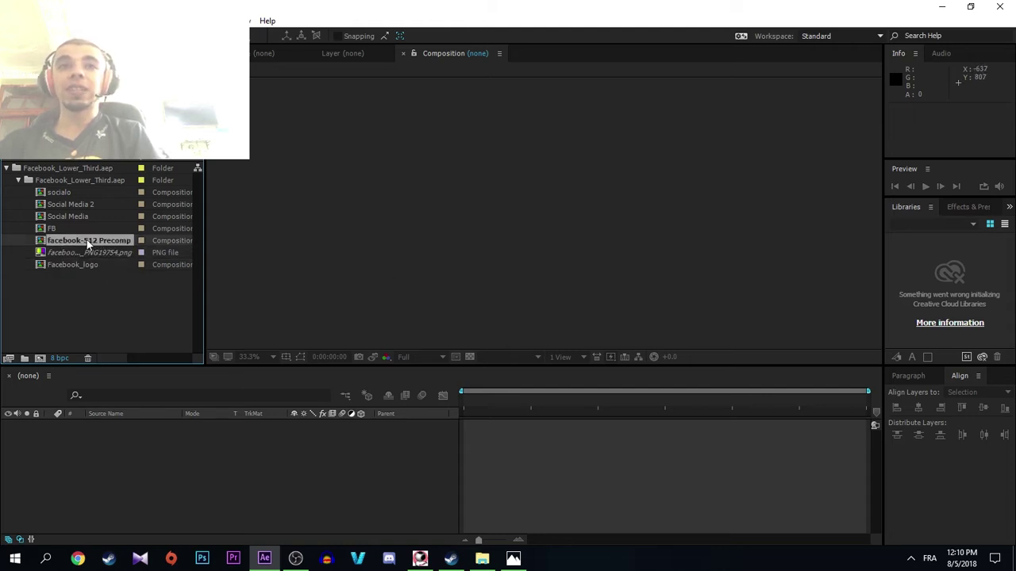
pyautogui.click(71, 253)
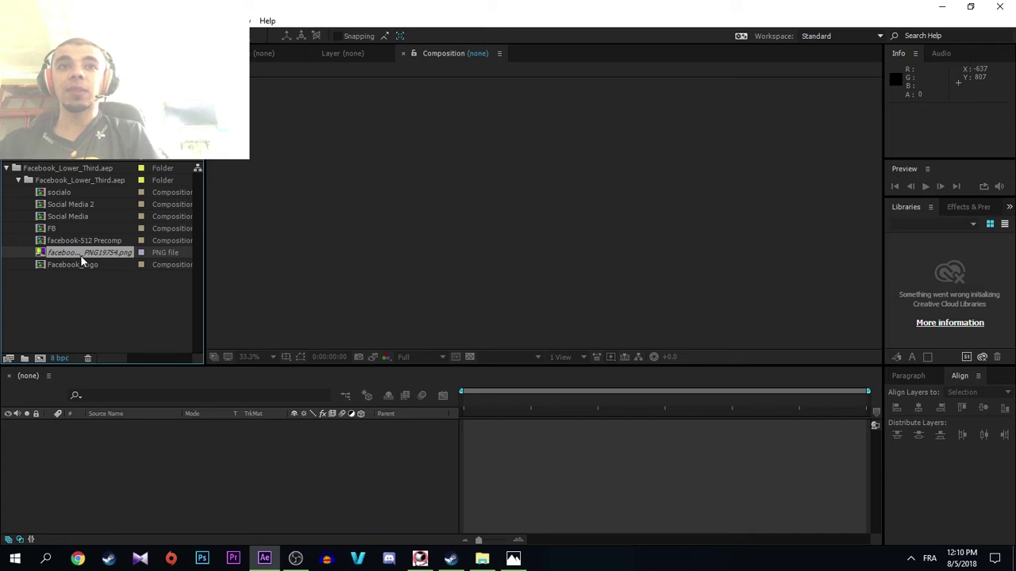
# - Start an Import File dialog with Ctrl+I, then cancel it
pyautogui.hotkey('ctrl', 'i')
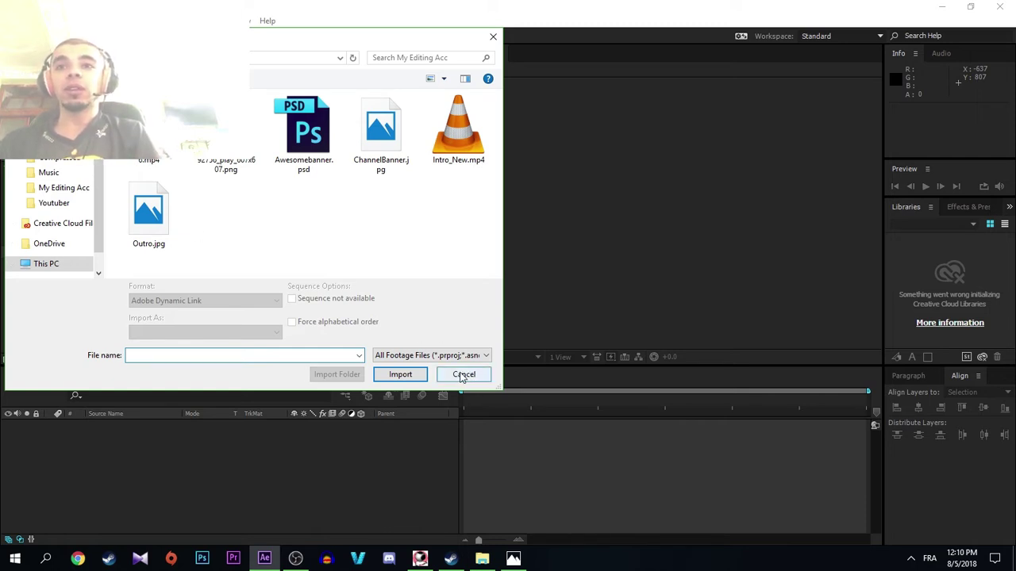
pyautogui.scroll(1, 48, 199)
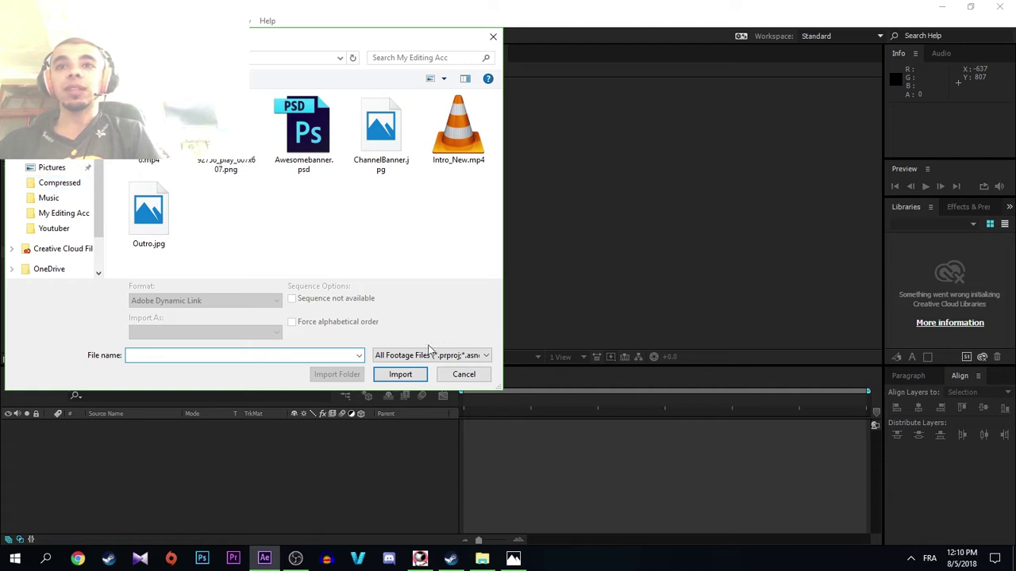
pyautogui.click(462, 376)
# - Undo the deletion of facebook_logos_PNG19754.png in My Editing Acc and hide the folder window
pyautogui.click(482, 559)
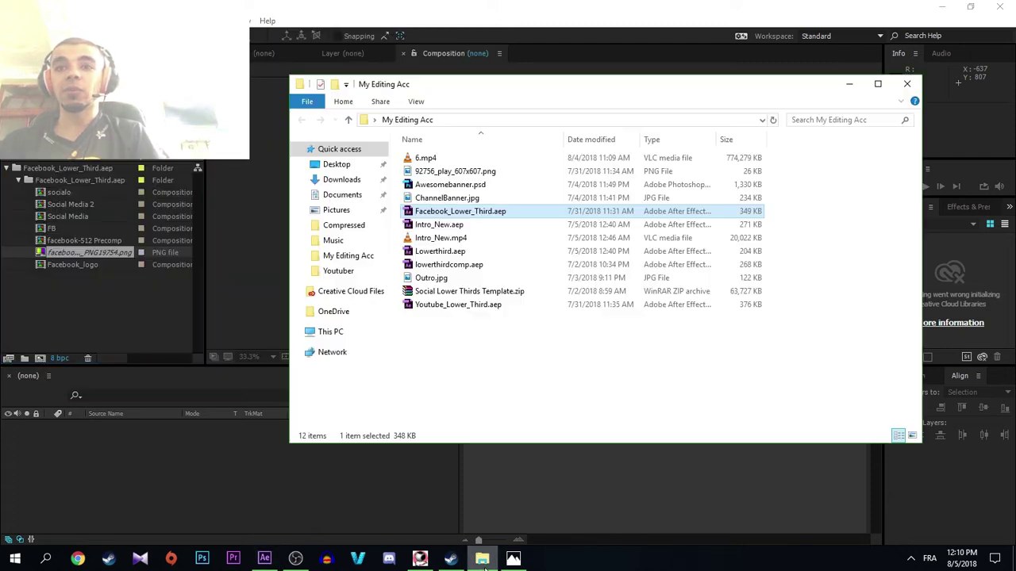
pyautogui.rightClick(464, 388)
pyautogui.click(500, 319)
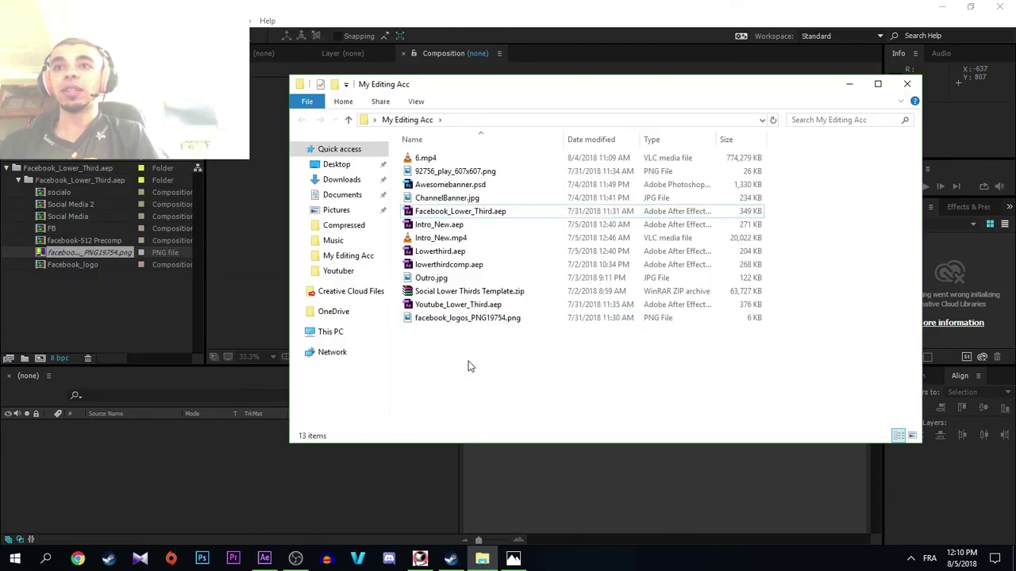
pyautogui.click(848, 84)
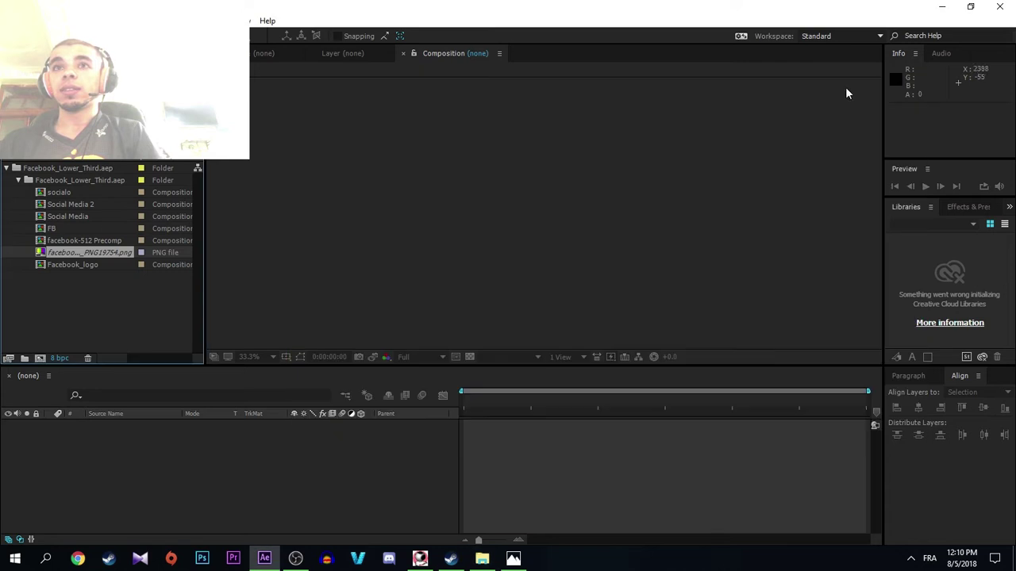
# - Relink the logo footage to facebook_logos_PNG19754.png and open the Social Media composition
pyautogui.doubleClick(73, 256)
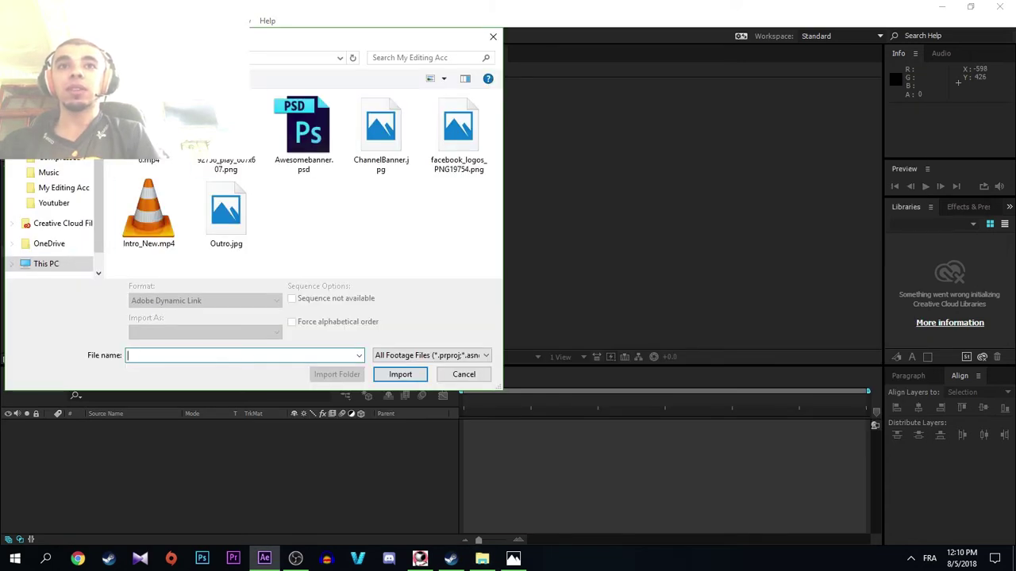
pyautogui.click(449, 172)
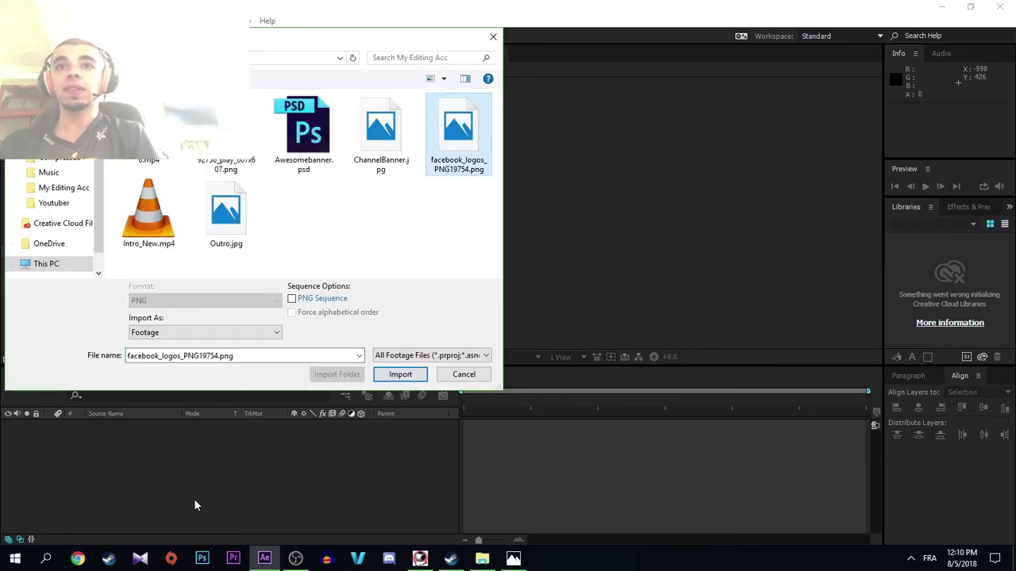
pyautogui.click(401, 375)
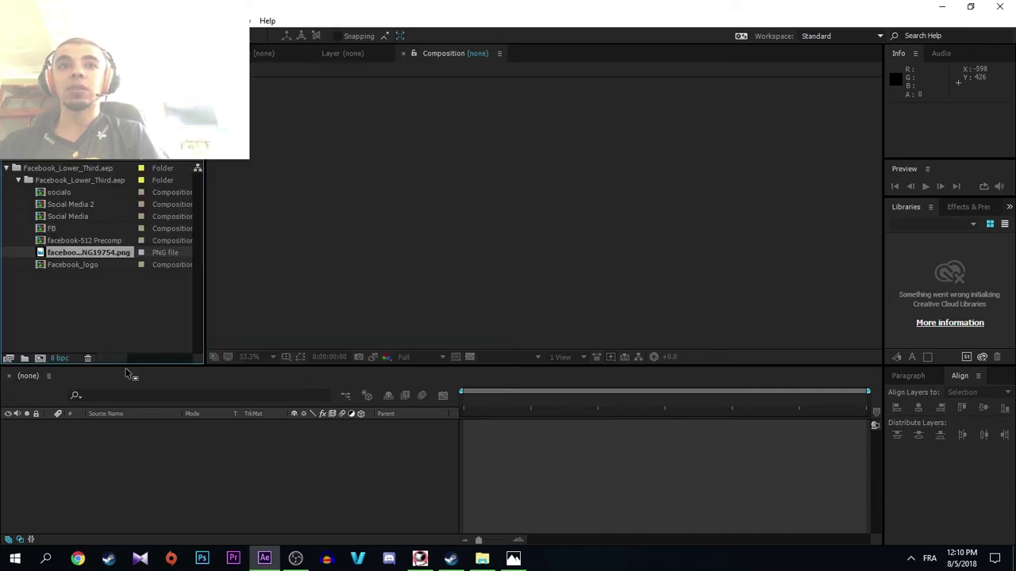
pyautogui.click(68, 218)
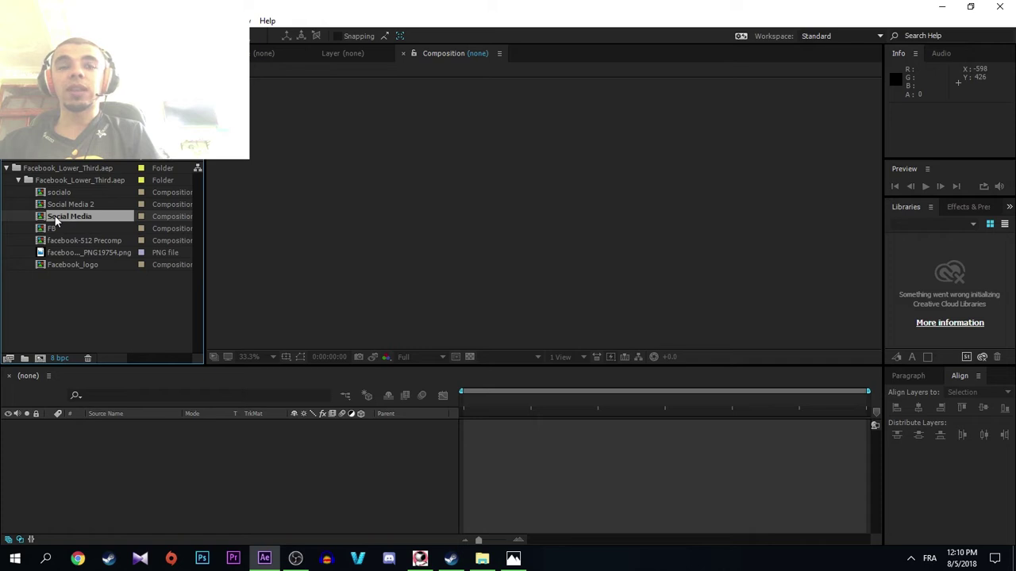
pyautogui.doubleClick(55, 216)
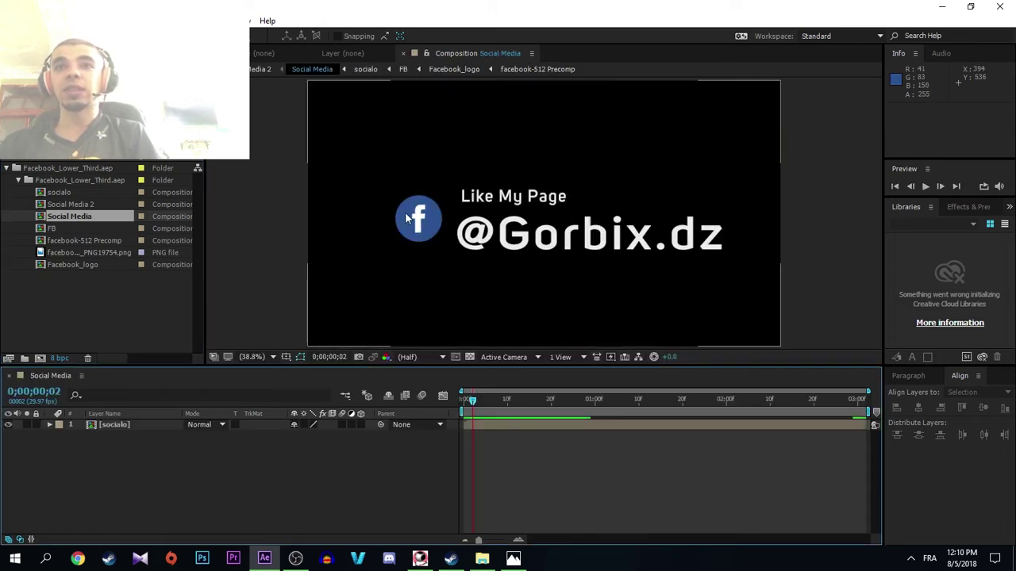
# - Delete facebook_logos_PNG19754.png from My Editing Acc and return to After Effects
pyautogui.click(82, 251)
pyautogui.click(482, 559)
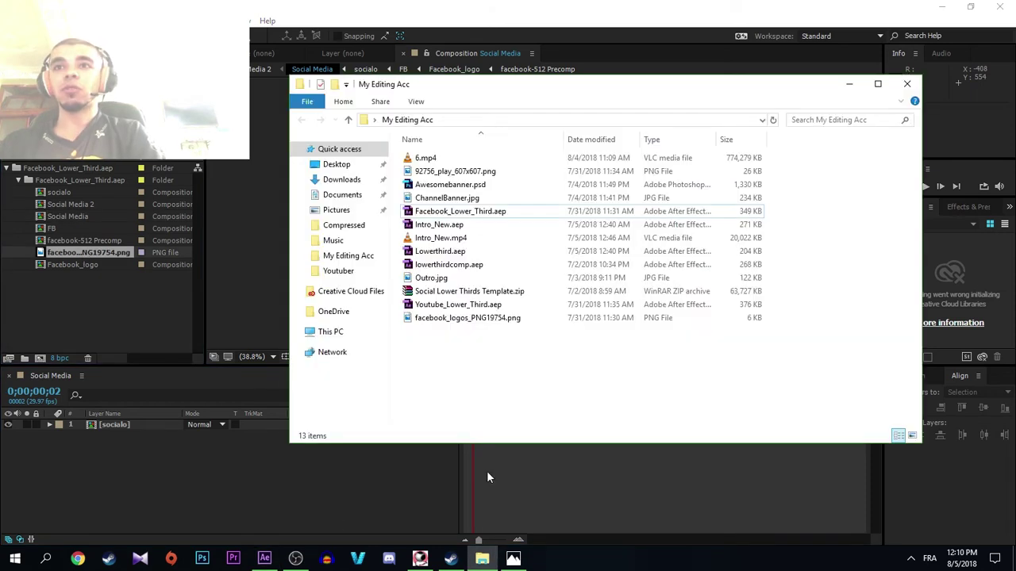
pyautogui.click(445, 321)
pyautogui.press('Delete')
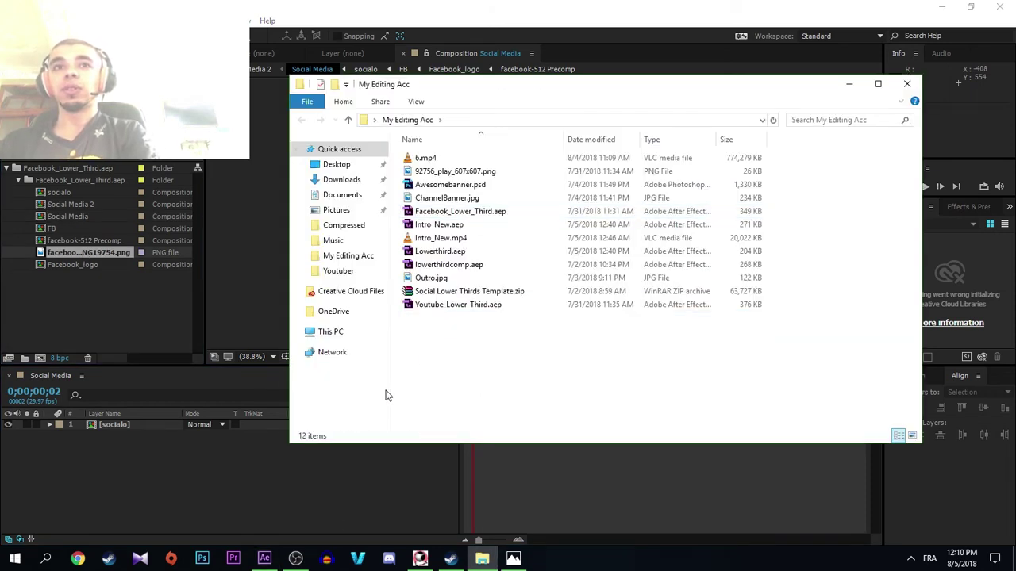
pyautogui.click(98, 252)
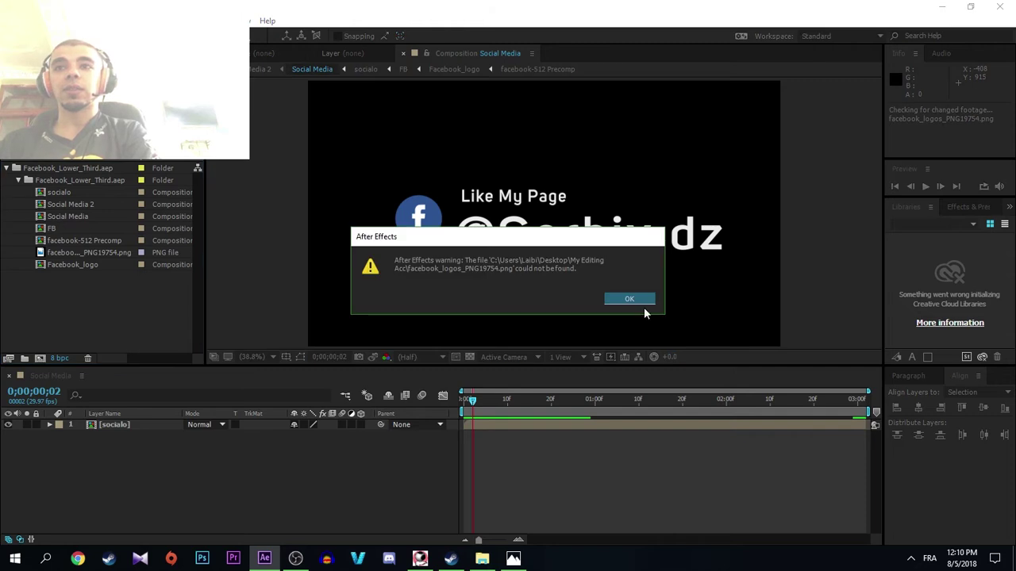
# - Dismiss the file-not-found warning and use Undo Delete to restore facebook_logos_PNG19754.png in My Editing Acc
pyautogui.click(615, 300)
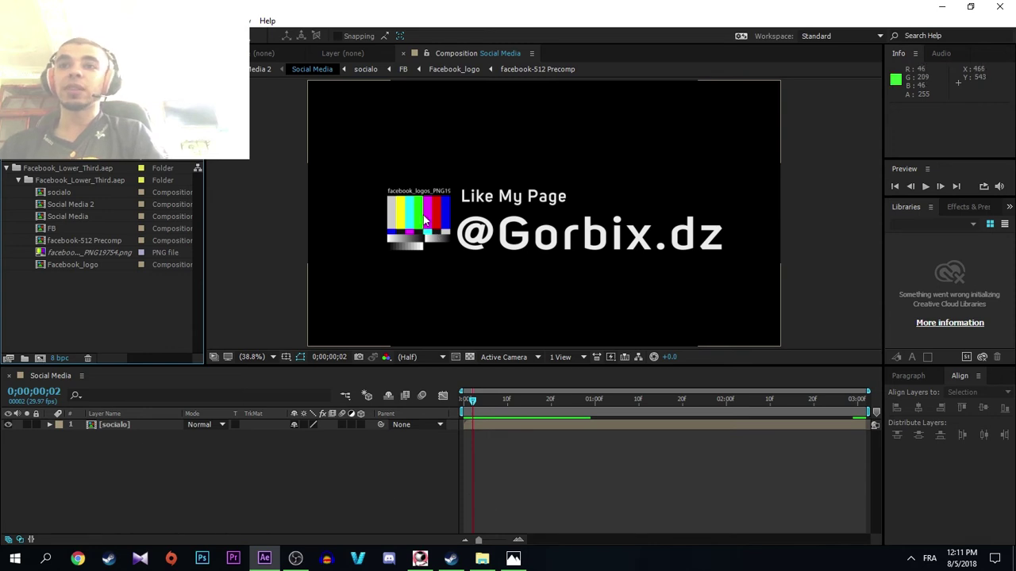
pyautogui.click(508, 558)
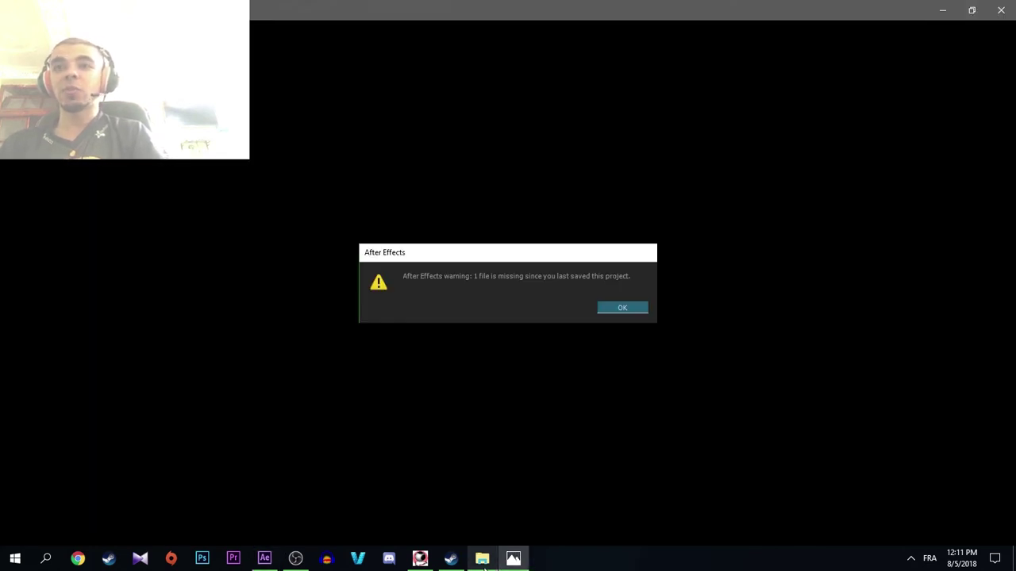
pyautogui.click(484, 558)
pyautogui.rightClick(463, 347)
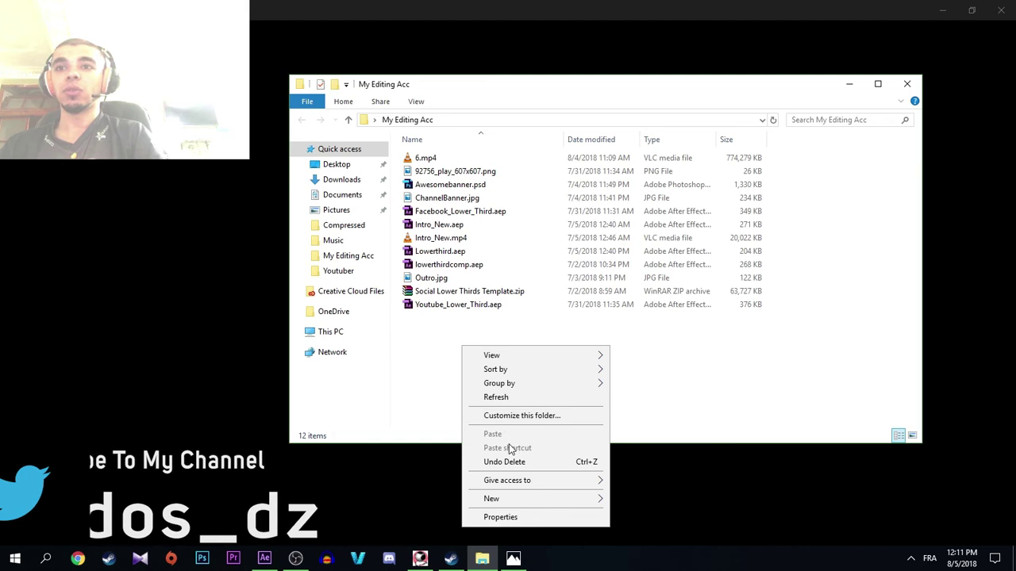
pyautogui.click(509, 464)
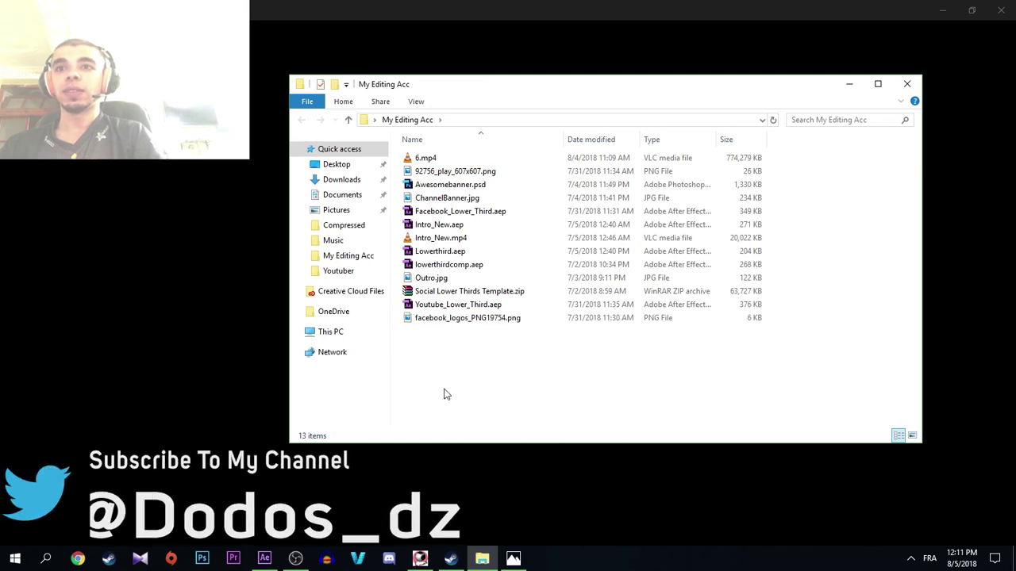
pyautogui.click(264, 558)
# - Replace the missing logo footage with facebook_logos_PNG19754.png and play the Social Media composition
pyautogui.doubleClick(64, 251)
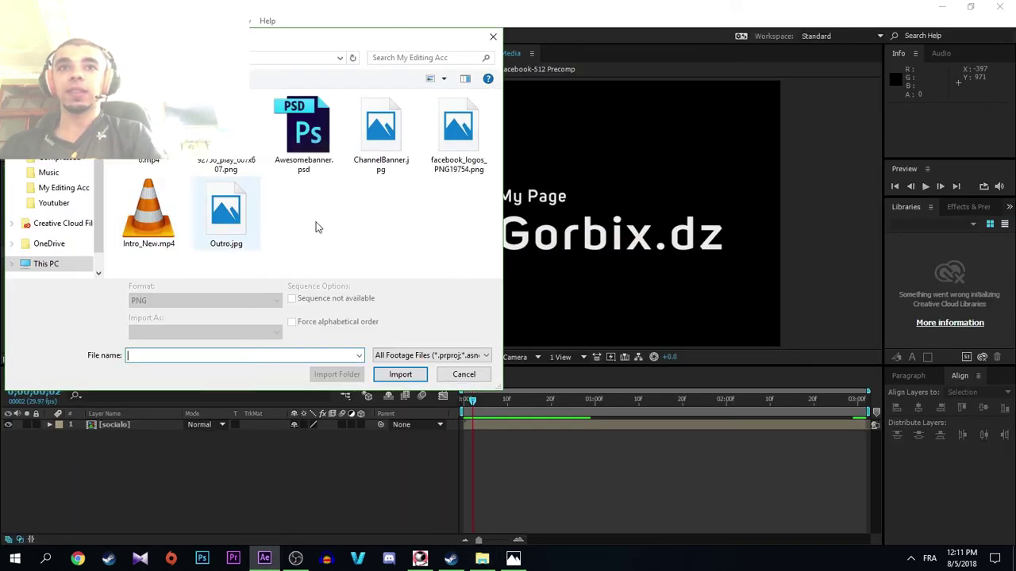
pyautogui.click(458, 131)
pyautogui.click(399, 375)
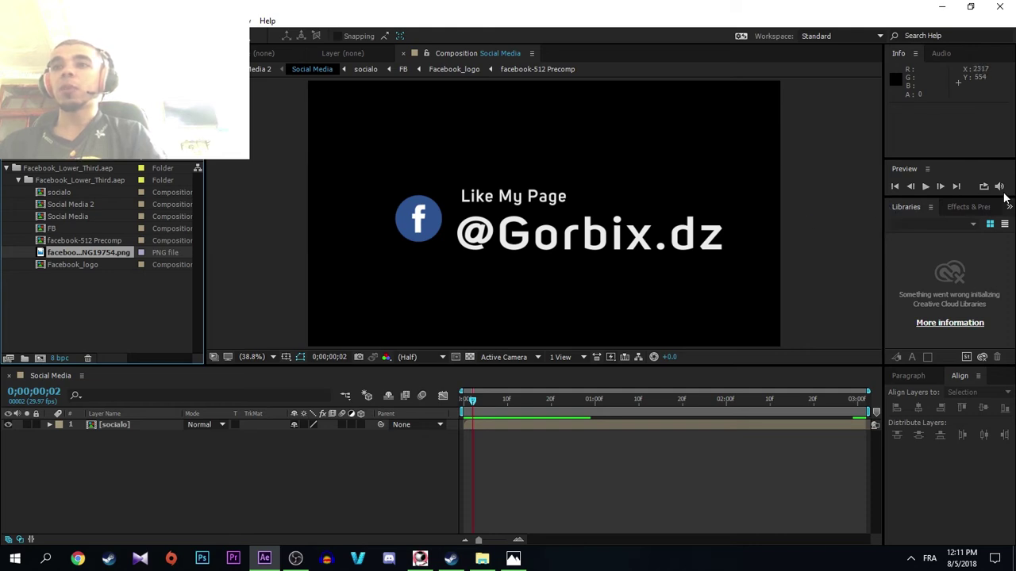
pyautogui.click(926, 187)
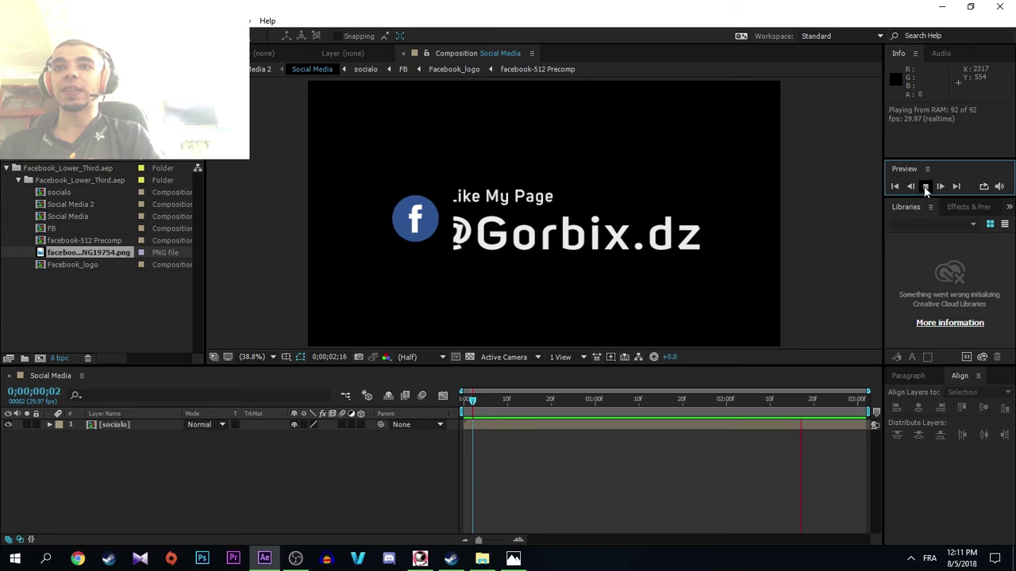
# - Stop the Social Media preview at 0;00;01;07
pyautogui.click(925, 187)
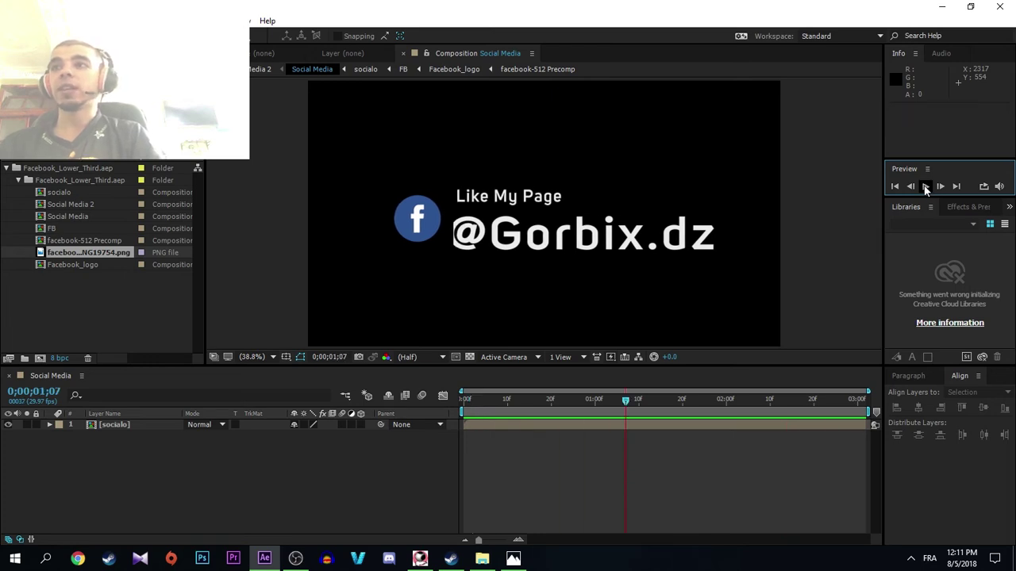